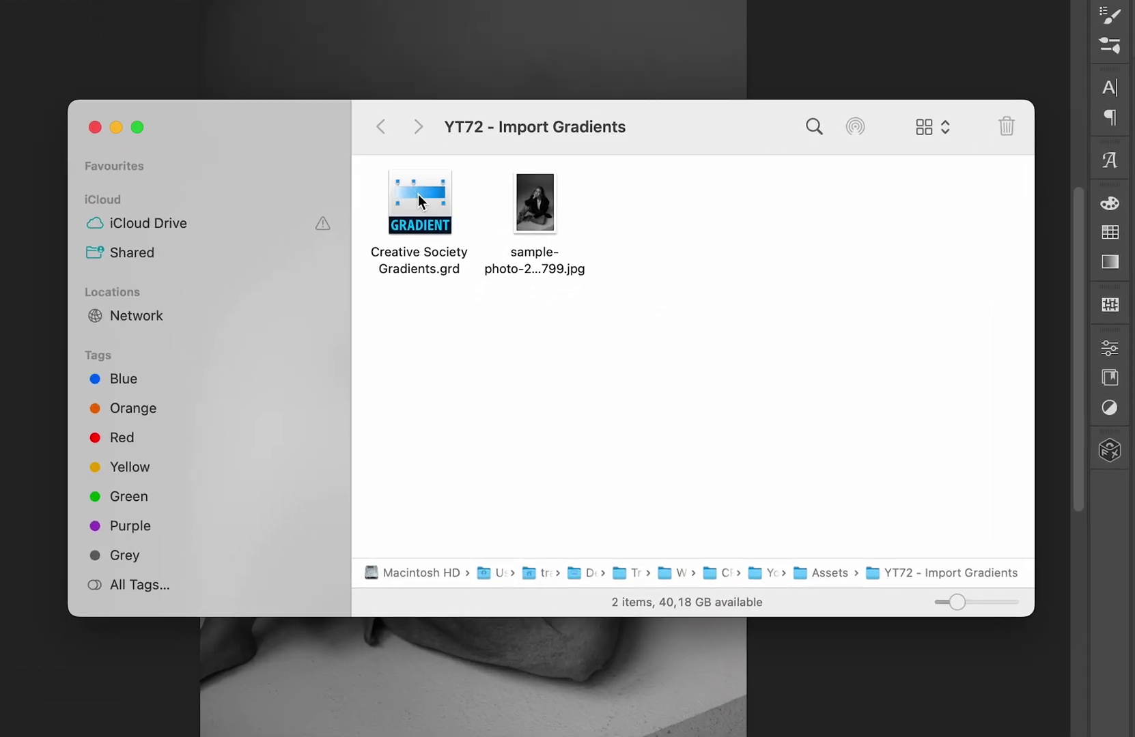
# Open Creative Society Gradients.grd from Finder with Adobe Photoshop 2025.
pyautogui.click(432, 300)
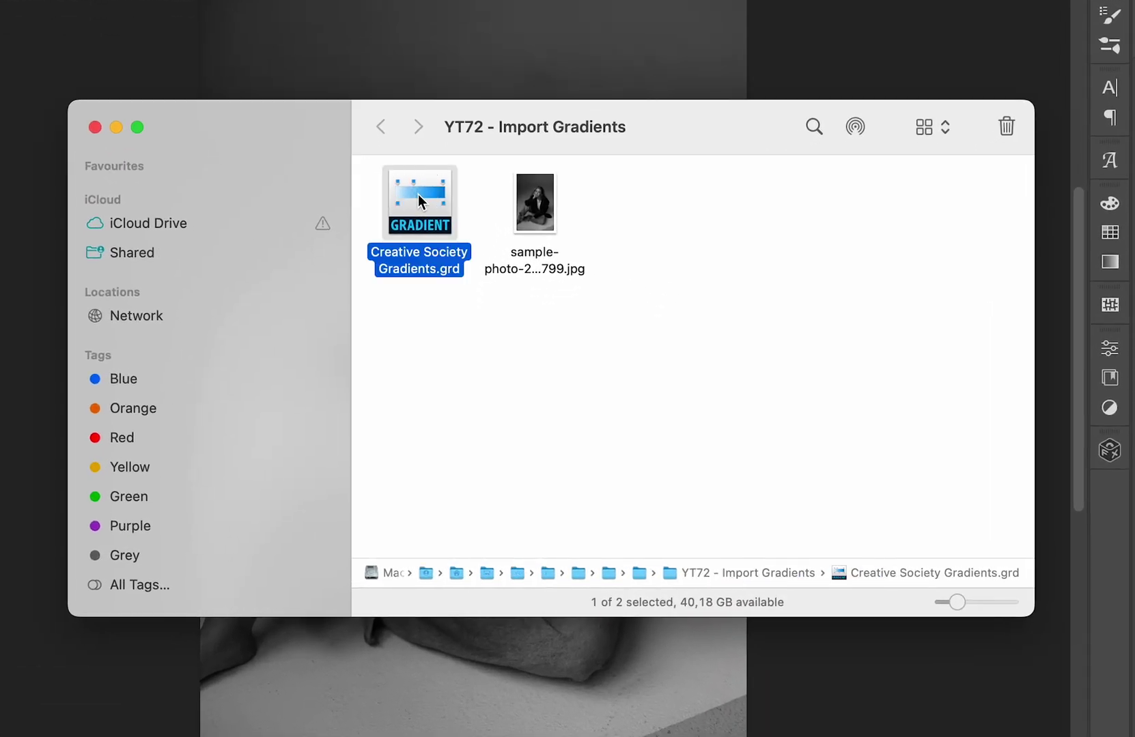
pyautogui.rightClick(417, 194)
pyautogui.moveTo(465, 229)
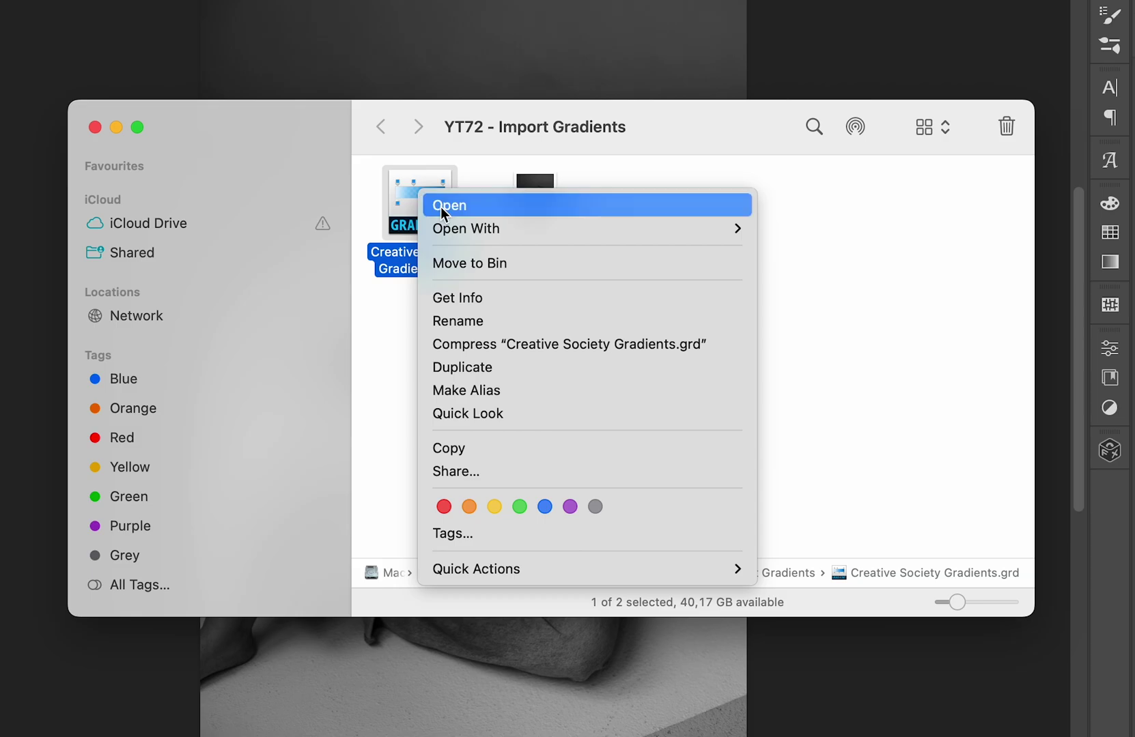
pyautogui.click(857, 230)
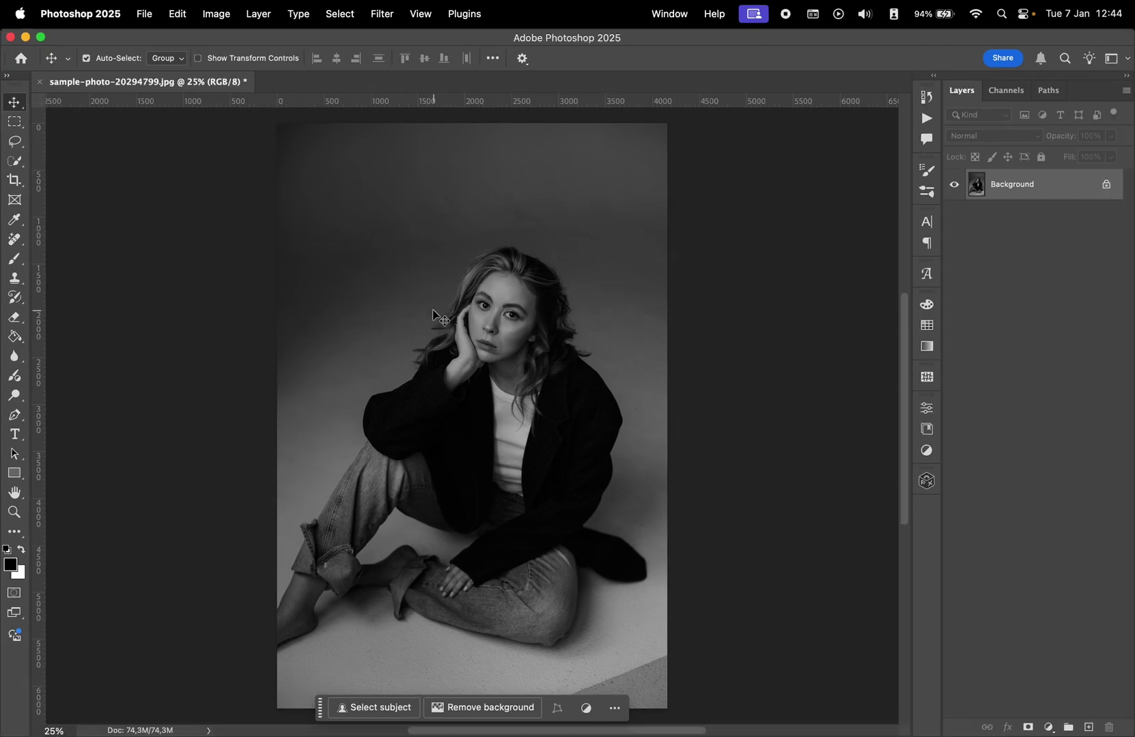
# Show the Gradients panel and expand, then collapse, the Creative Society Gradients folder.
pyautogui.click(666, 15)
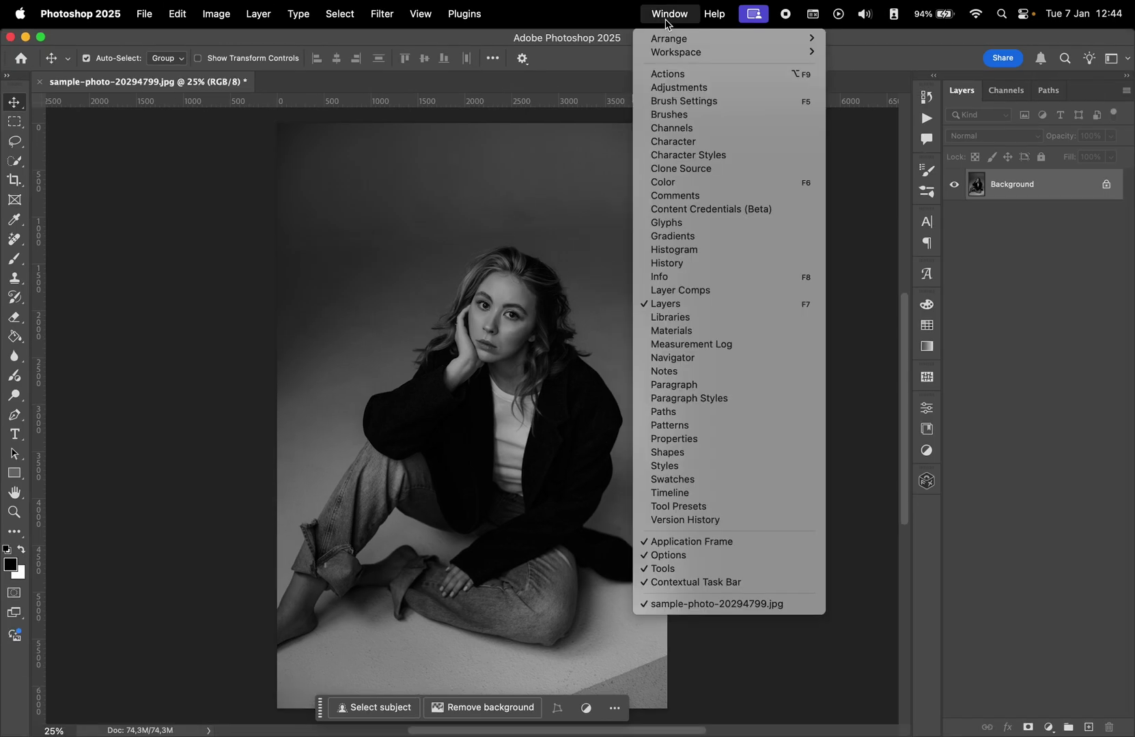
pyautogui.click(683, 243)
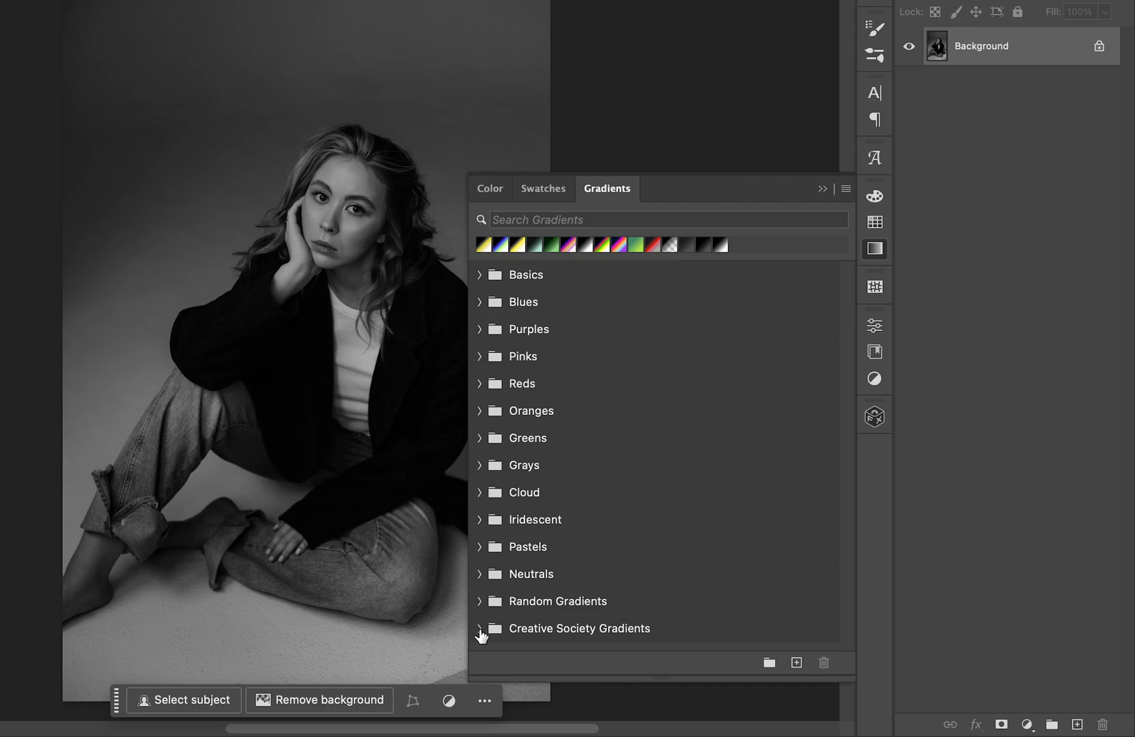
pyautogui.click(611, 651)
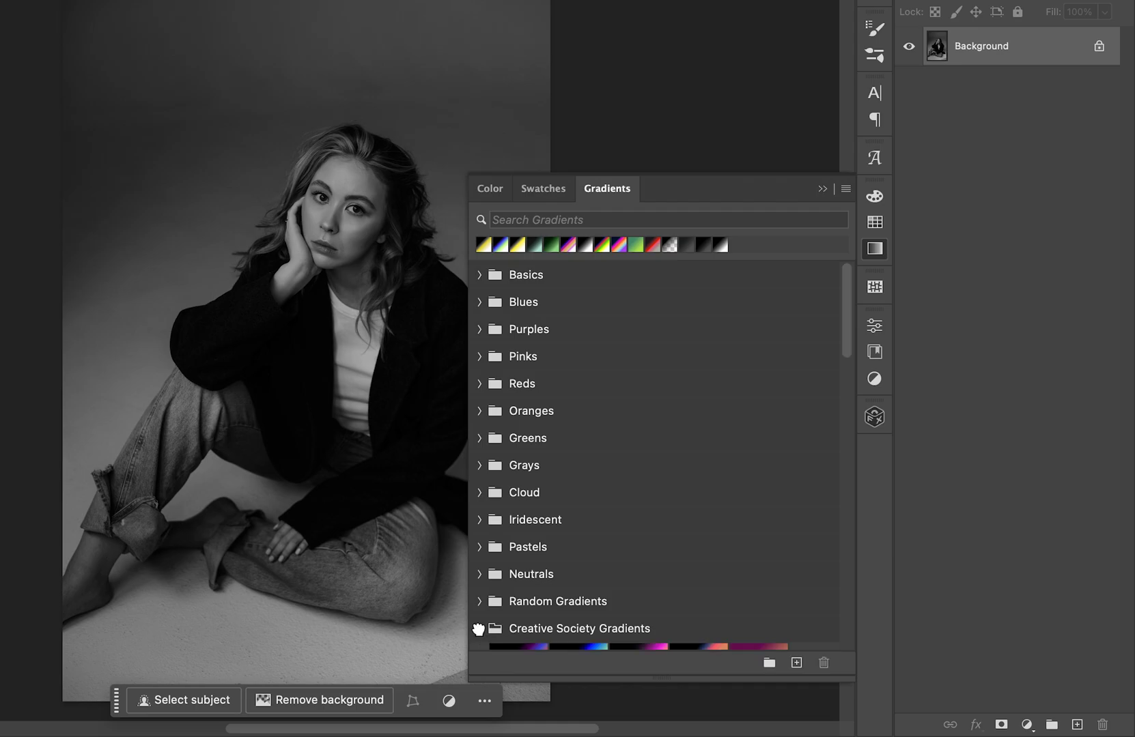
pyautogui.scroll(-3, 578, 557)
pyautogui.scroll(-3, 594, 343)
pyautogui.scroll(5, 595, 346)
pyautogui.click(595, 347)
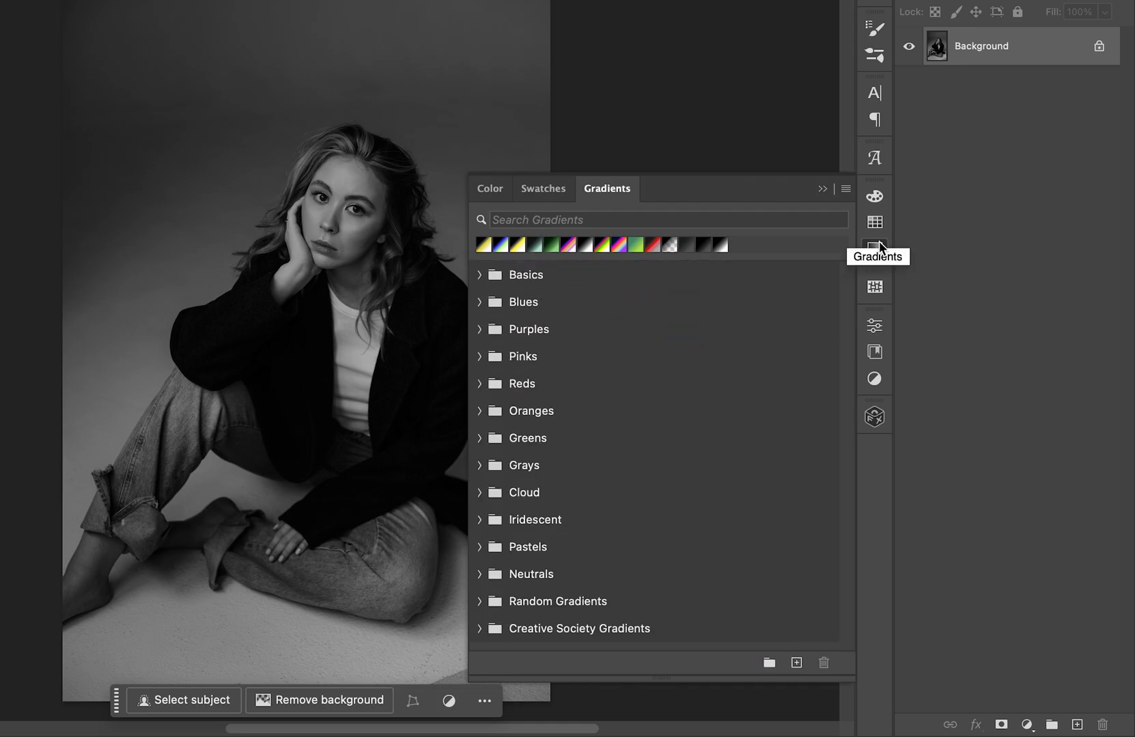
# Close the Gradients panel and reopen it from the Window menu.
pyautogui.click(878, 249)
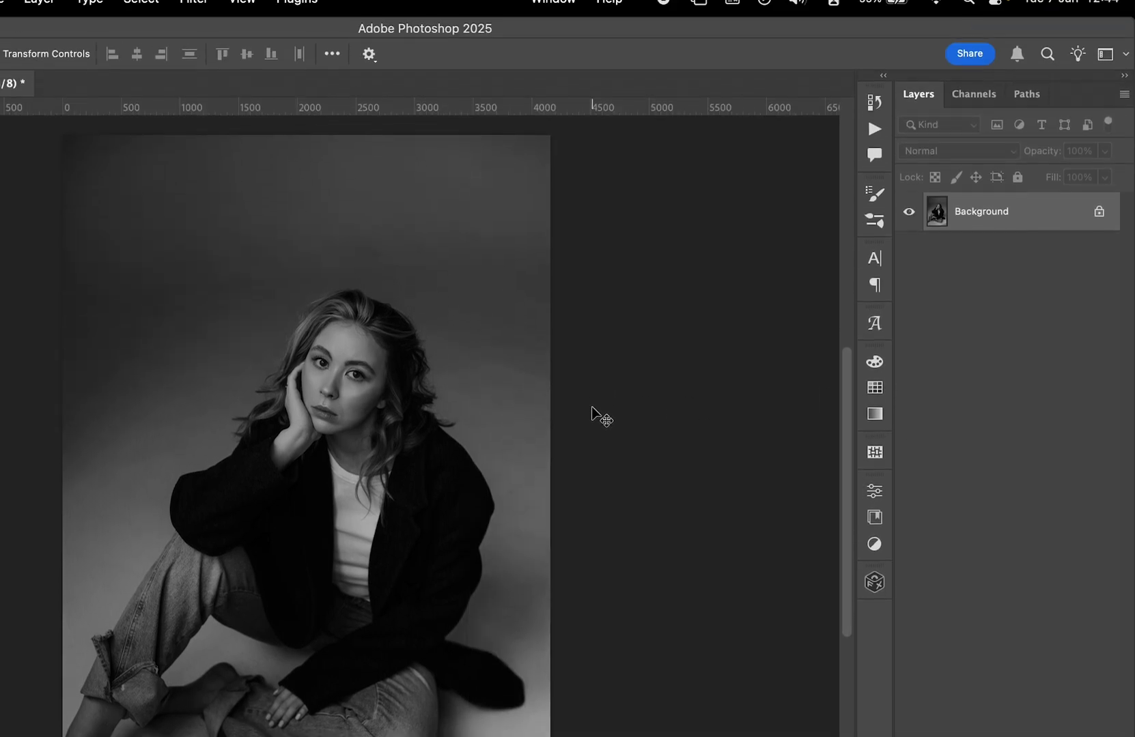
pyautogui.click(553, 17)
pyautogui.click(569, 297)
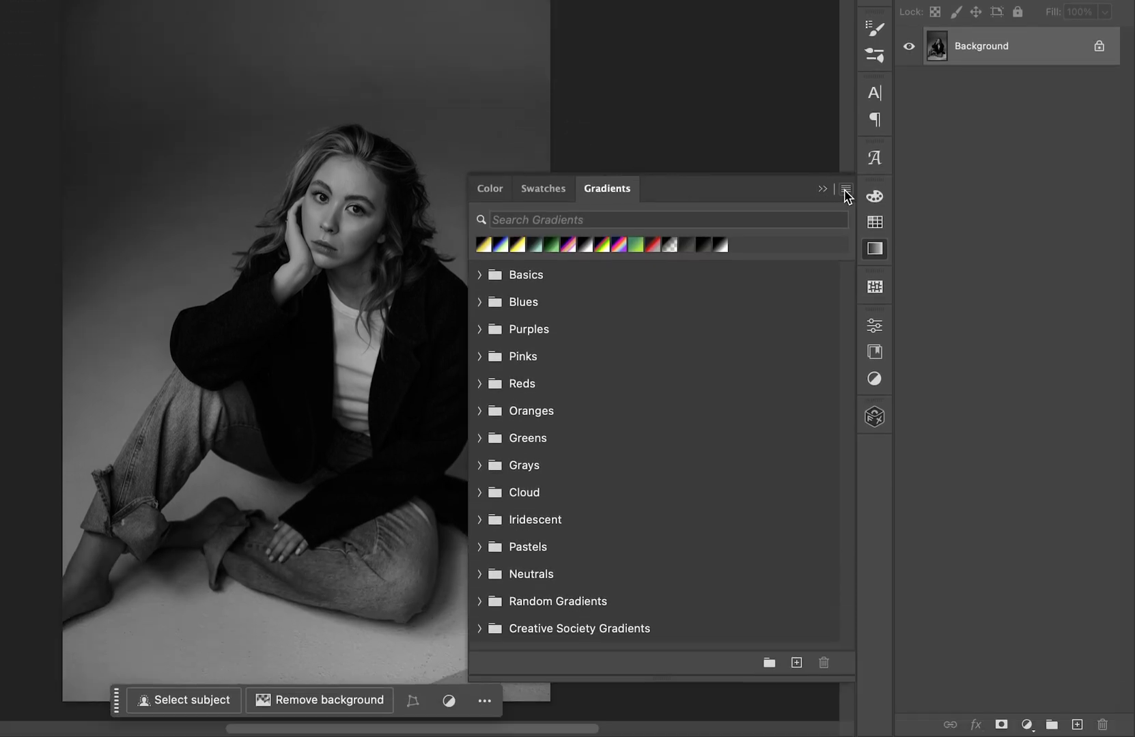
# Import Creative Society Gradients.grd via the Gradients panel's Import Gradients option.
pyautogui.click(846, 191)
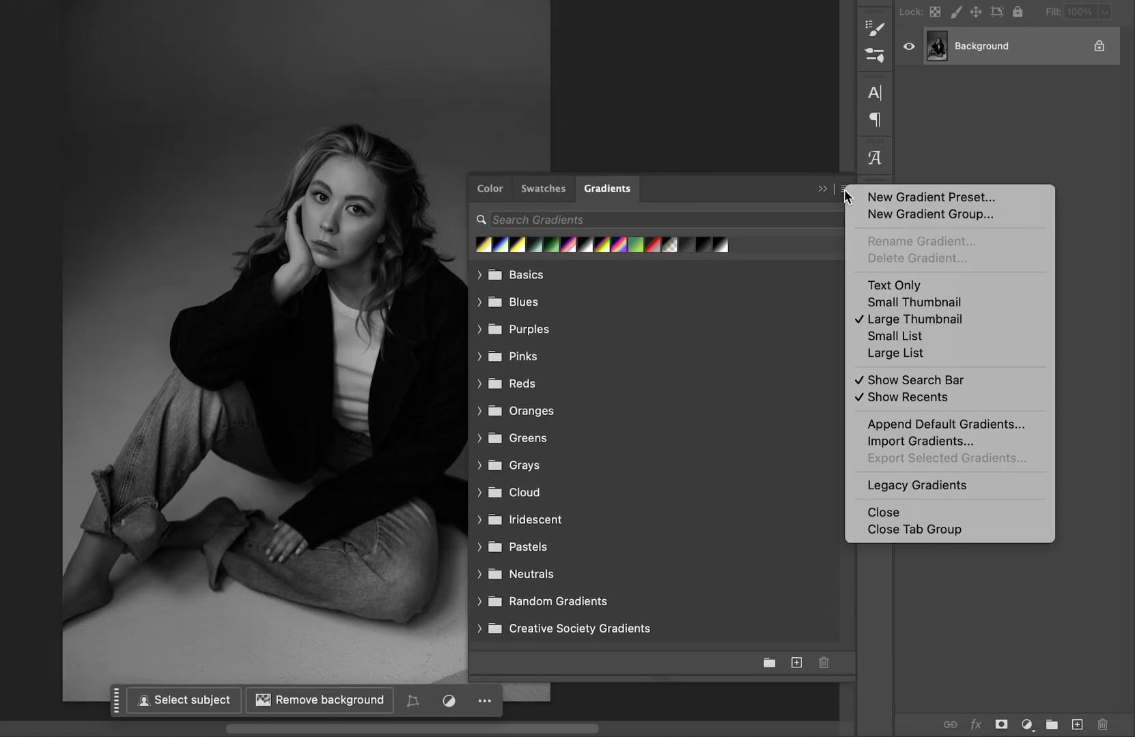
pyautogui.click(893, 442)
pyautogui.click(360, 262)
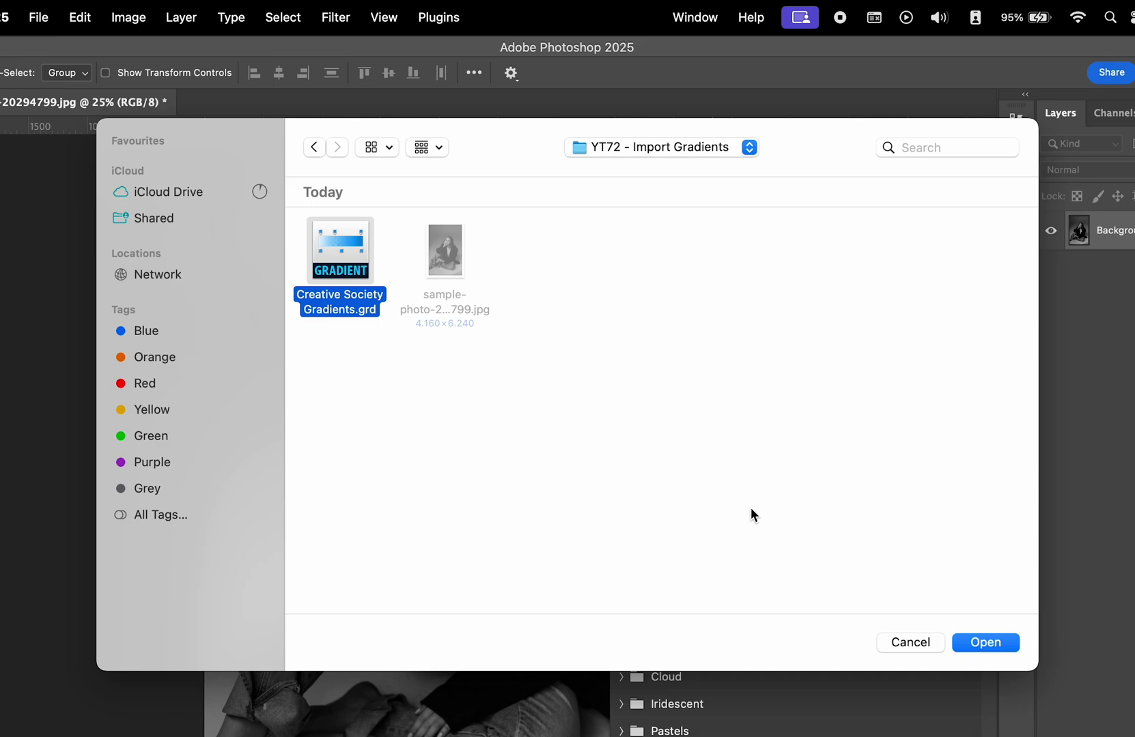
pyautogui.click(973, 644)
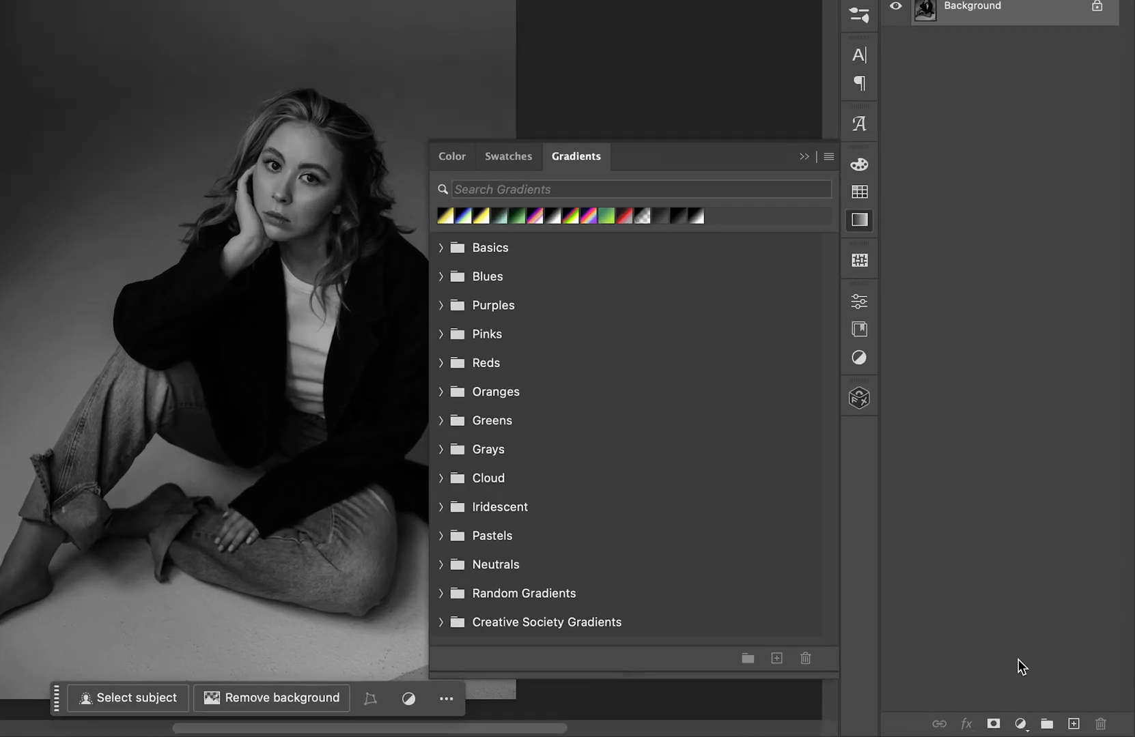
# Add a Gradient Map adjustment layer above the black-and-white portrait.
pyautogui.click(1048, 727)
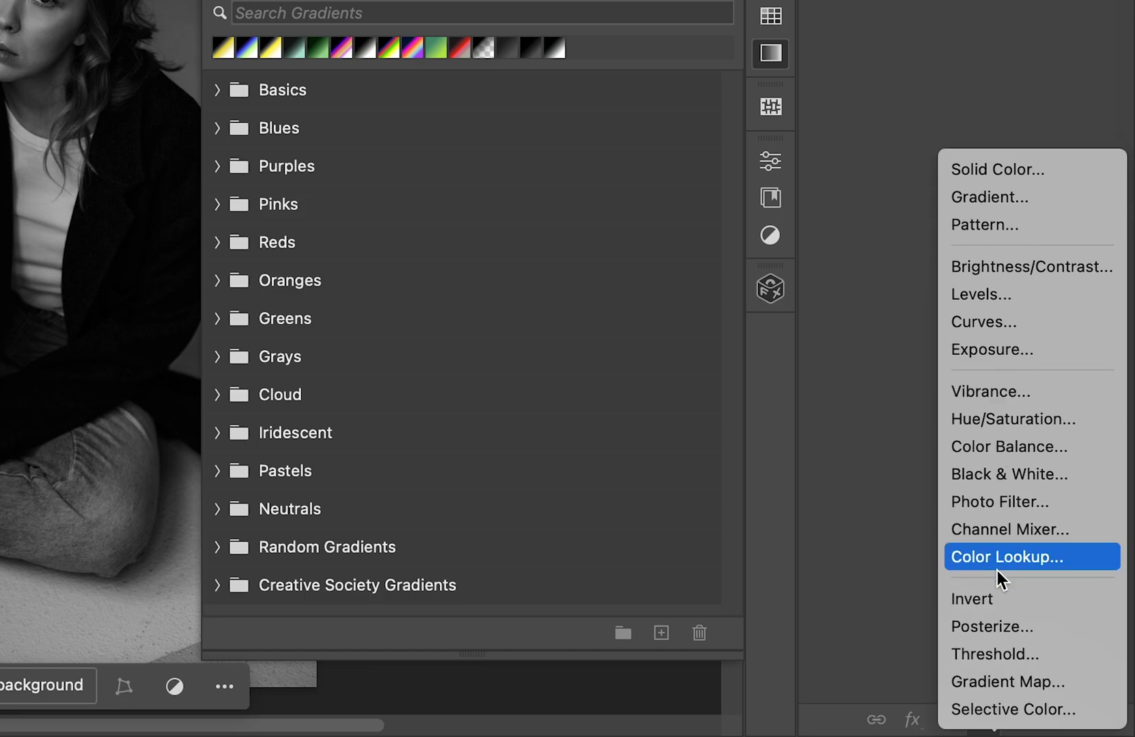
pyautogui.click(997, 684)
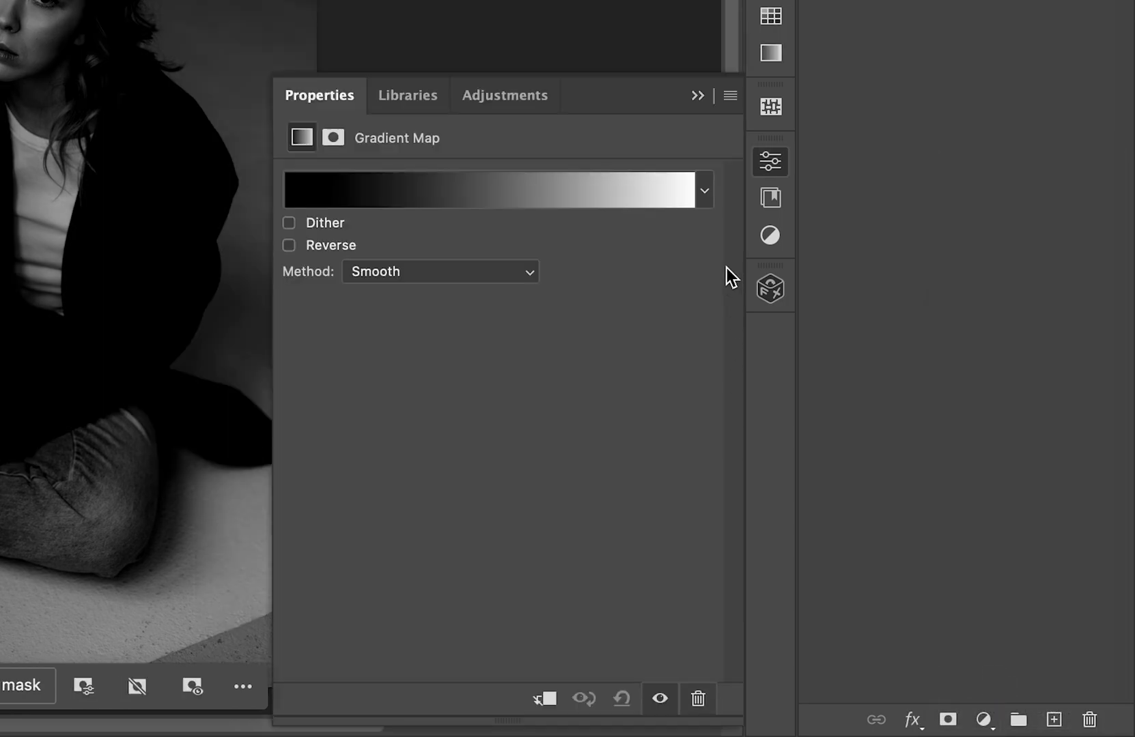
pyautogui.click(706, 192)
pyautogui.scroll(-1, 444, 310)
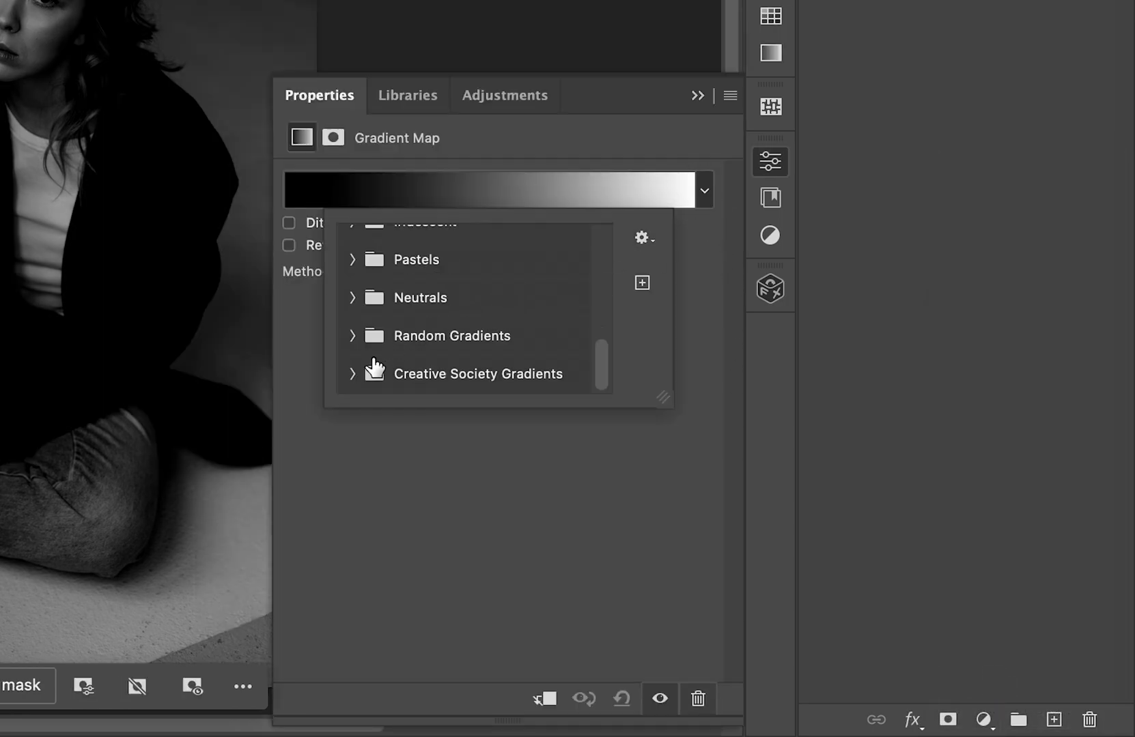
# Expand Creative Society Gradients and cycle through several of its presets on the map.
pyautogui.click(353, 375)
pyautogui.scroll(-2, 458, 310)
pyautogui.click(388, 269)
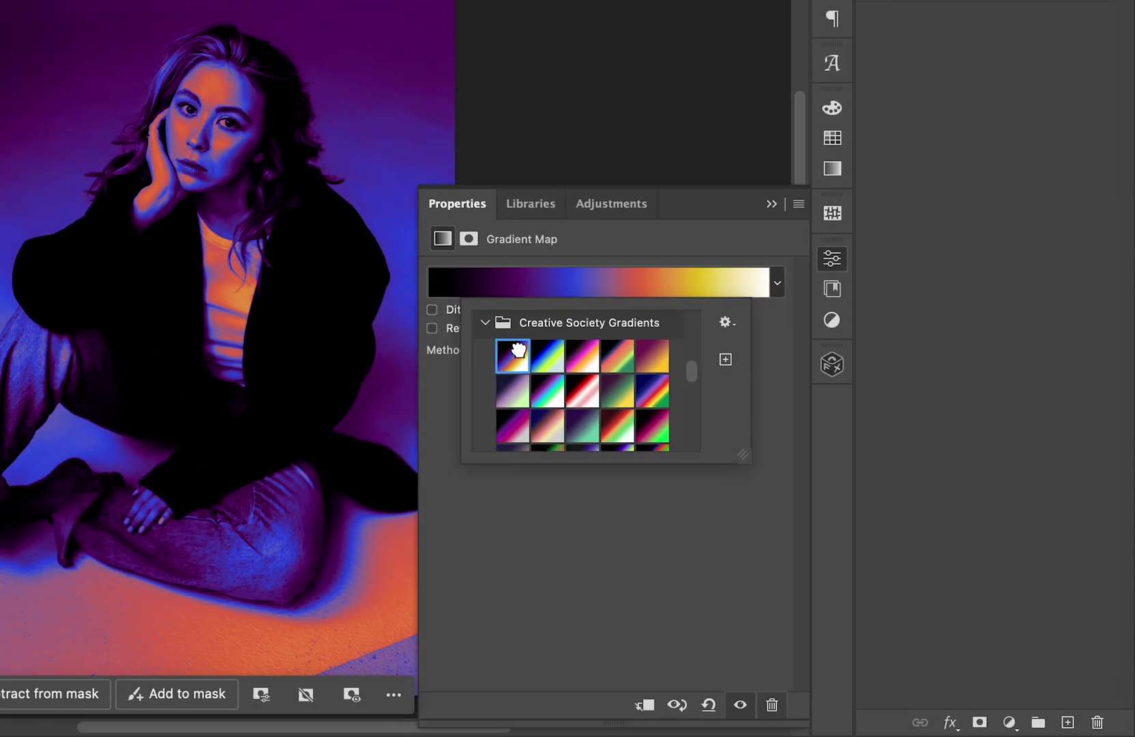
pyautogui.click(653, 441)
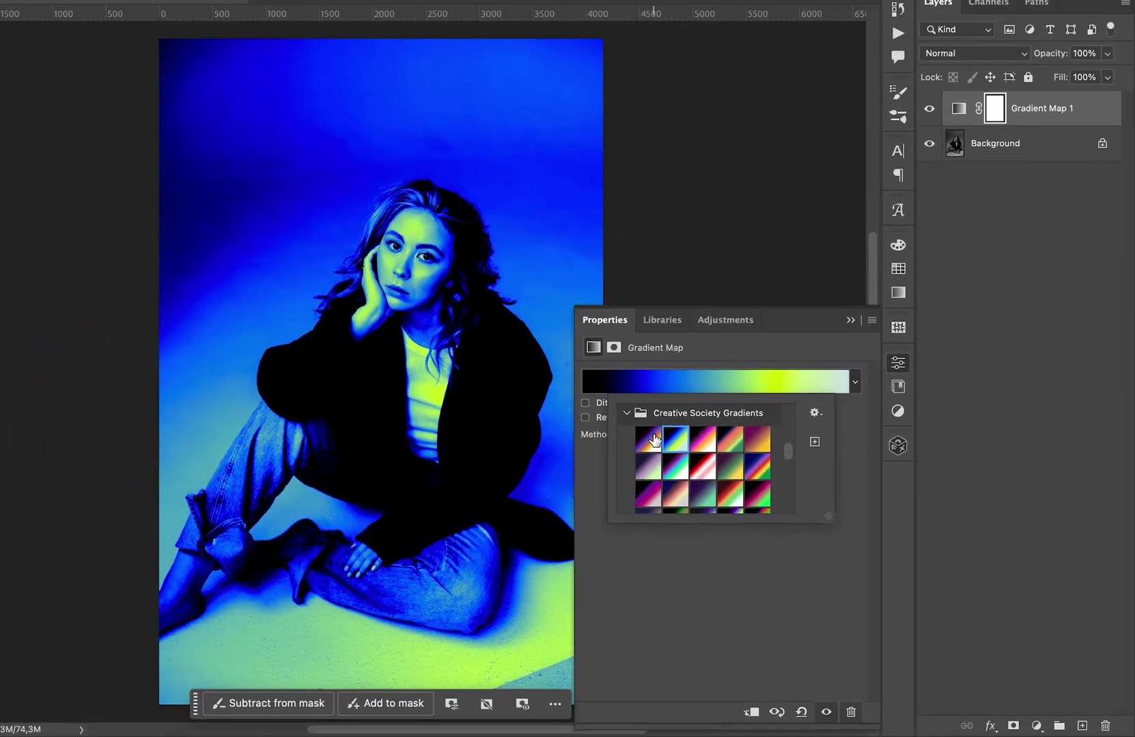
pyautogui.press('Down')
pyautogui.press('Down')
pyautogui.press('Down')
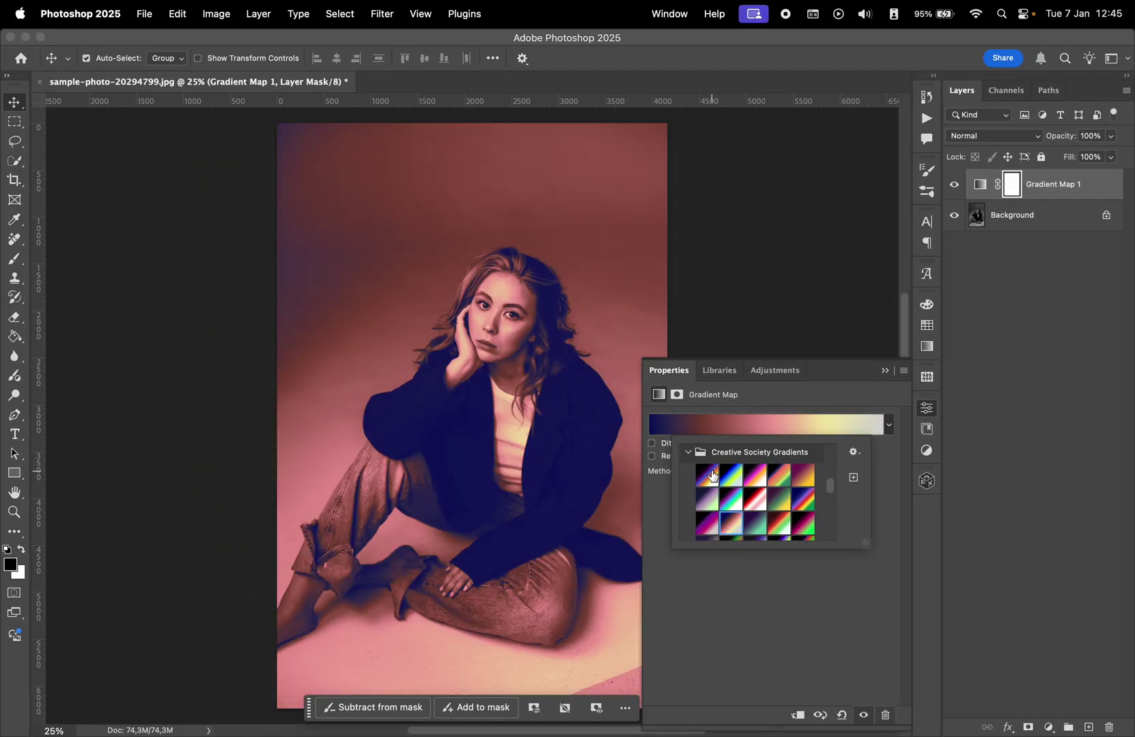
pyautogui.press('Down')
pyautogui.press('Down')
pyautogui.press('Down')
pyautogui.press('Down')
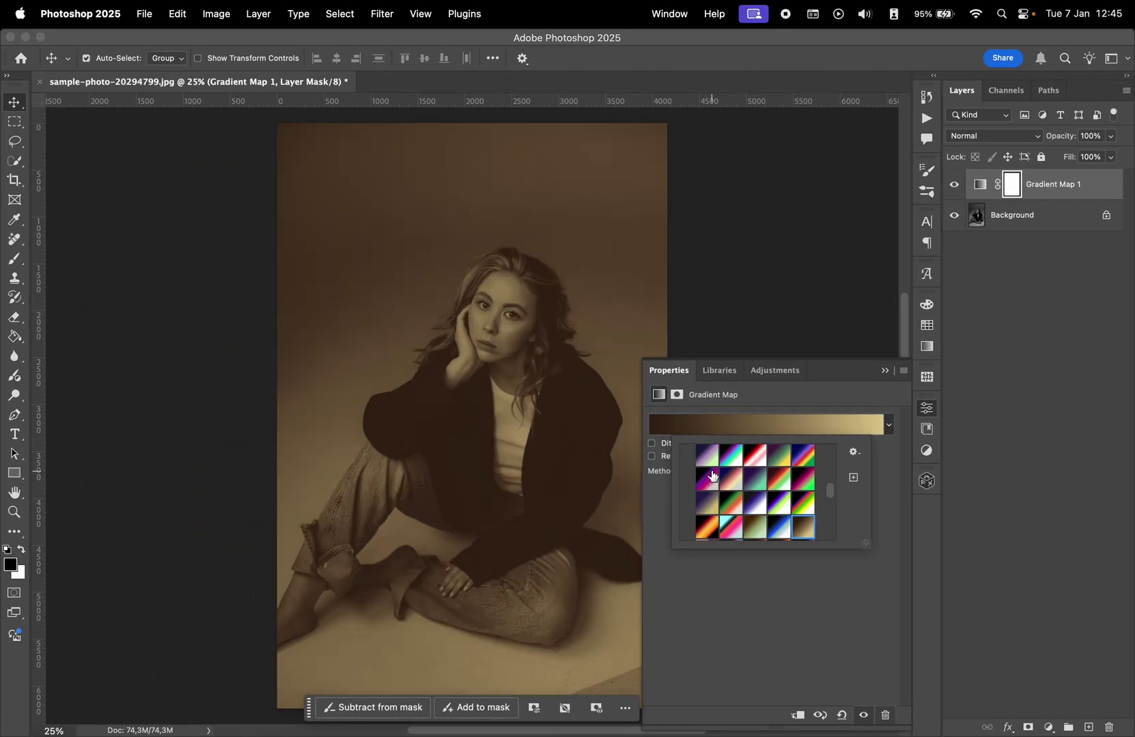
pyautogui.press('Down')
pyautogui.press('Down')
pyautogui.press('Down')
pyautogui.press('Down')
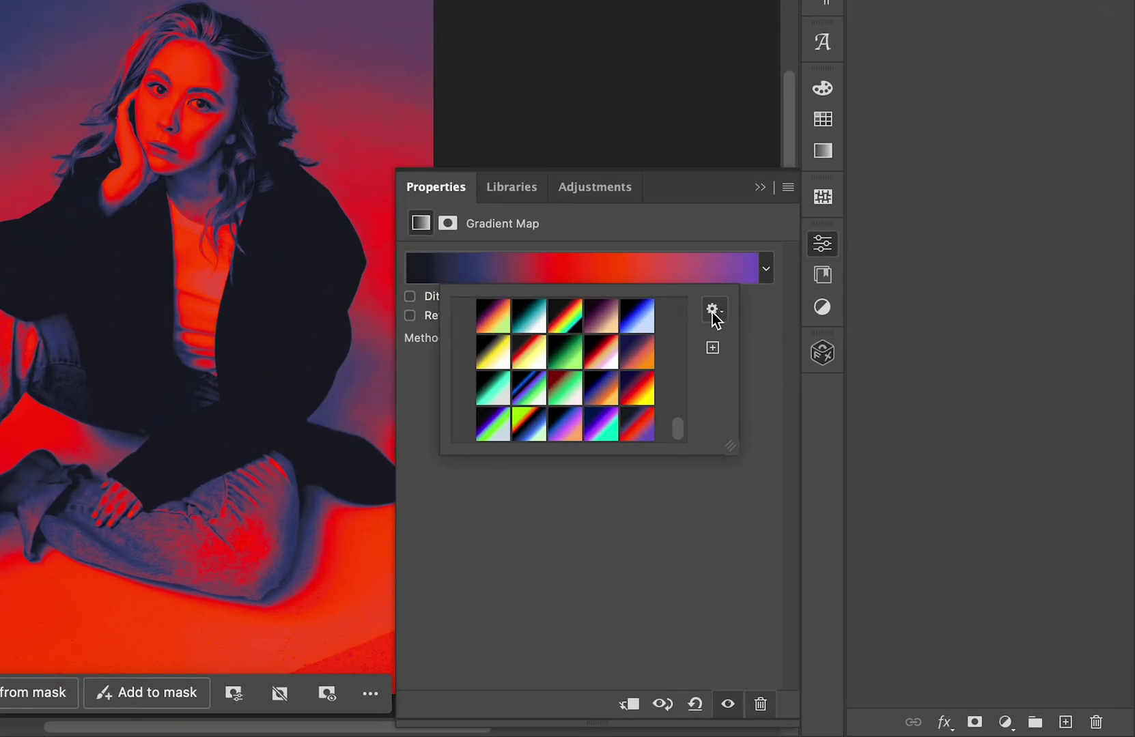
# Apply the first Creative Society gradient preset from the picker.
pyautogui.click(713, 312)
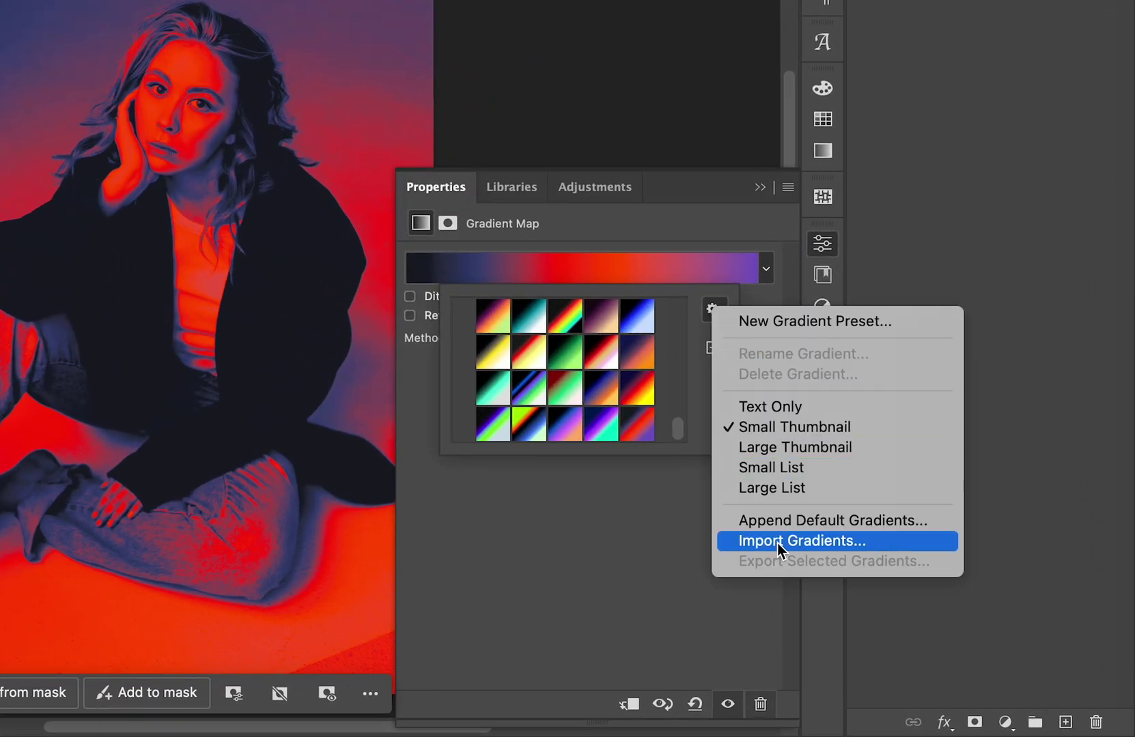
pyautogui.click(501, 328)
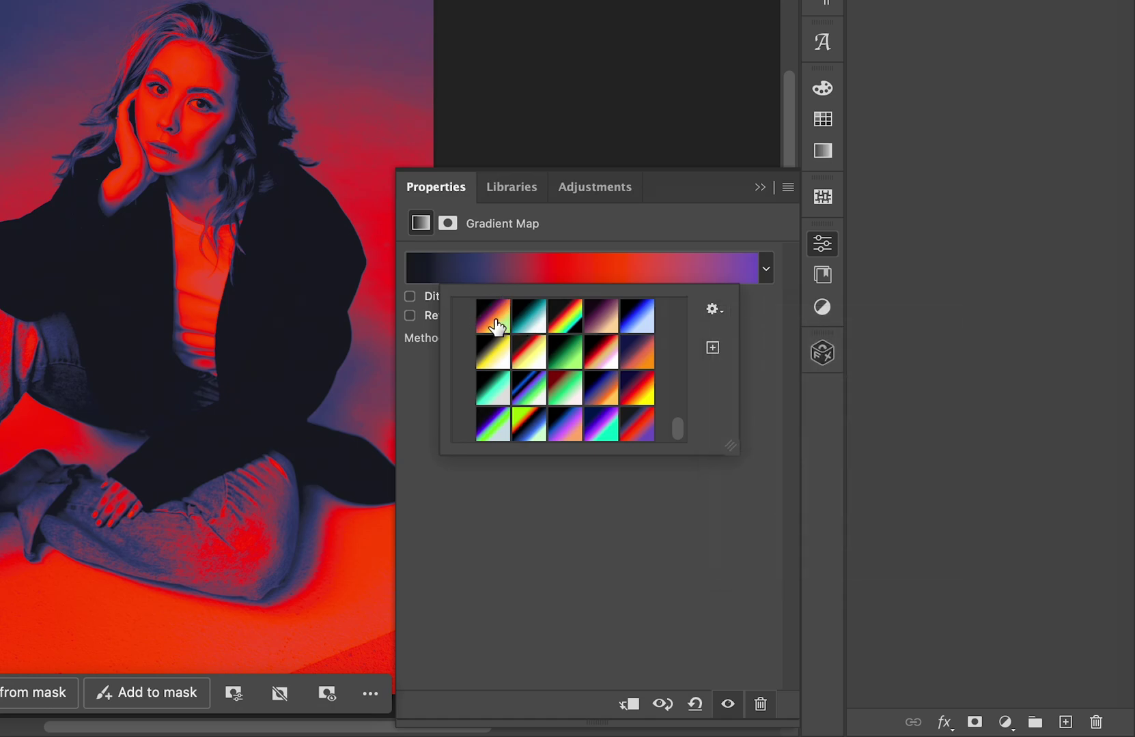
pyautogui.click(494, 319)
# Multi-select Creative Society presets, leaving the purple-to-gold gradient on the portrait.
pyautogui.moveTo(564, 318); pyautogui.dragTo(631, 325)
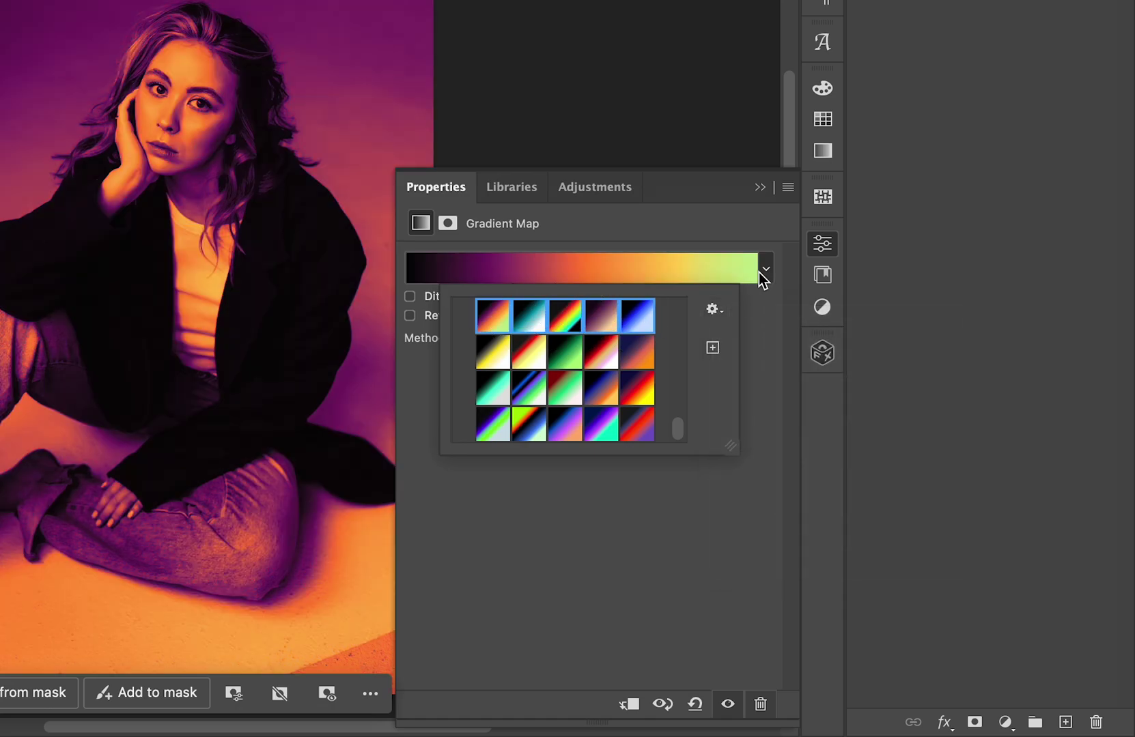
pyautogui.click(712, 308)
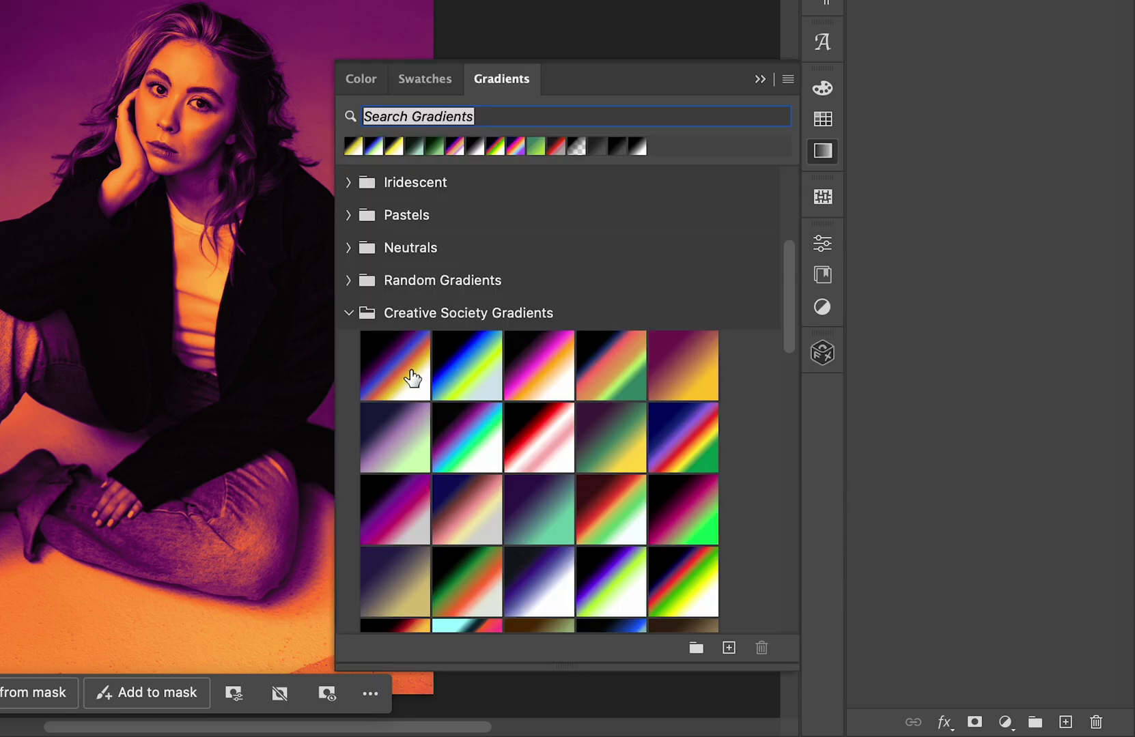
pyautogui.click(413, 380)
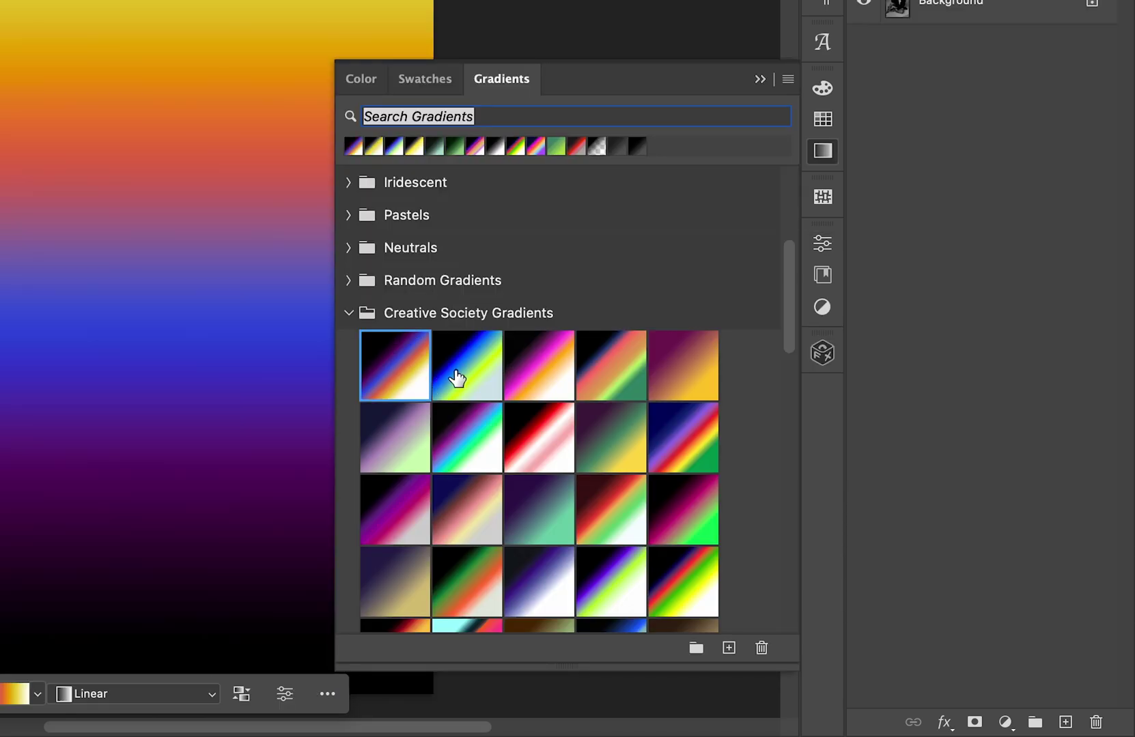
pyautogui.keyDown('shift'); pyautogui.click(604, 370); pyautogui.keyUp('shift')
pyautogui.click(788, 81)
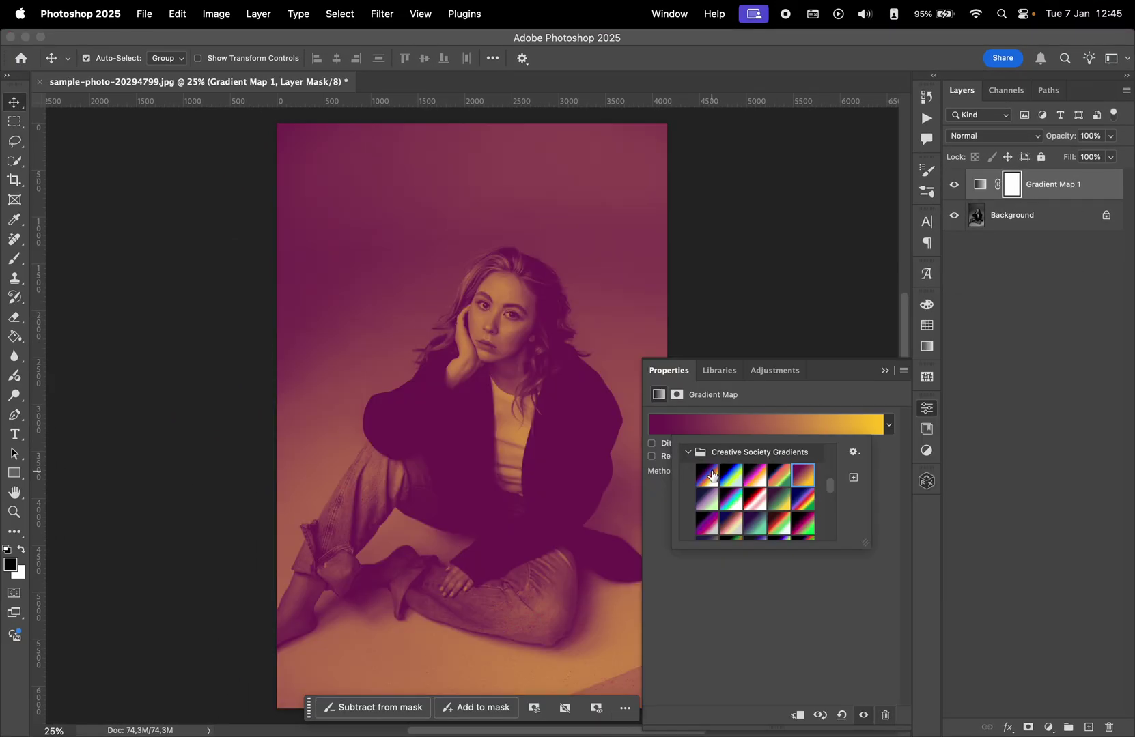
# Arrow through presets to the black, blue, yellow and pink Creative Society gradient.
pyautogui.press('Right')
pyautogui.press('Right')
pyautogui.press('Right')
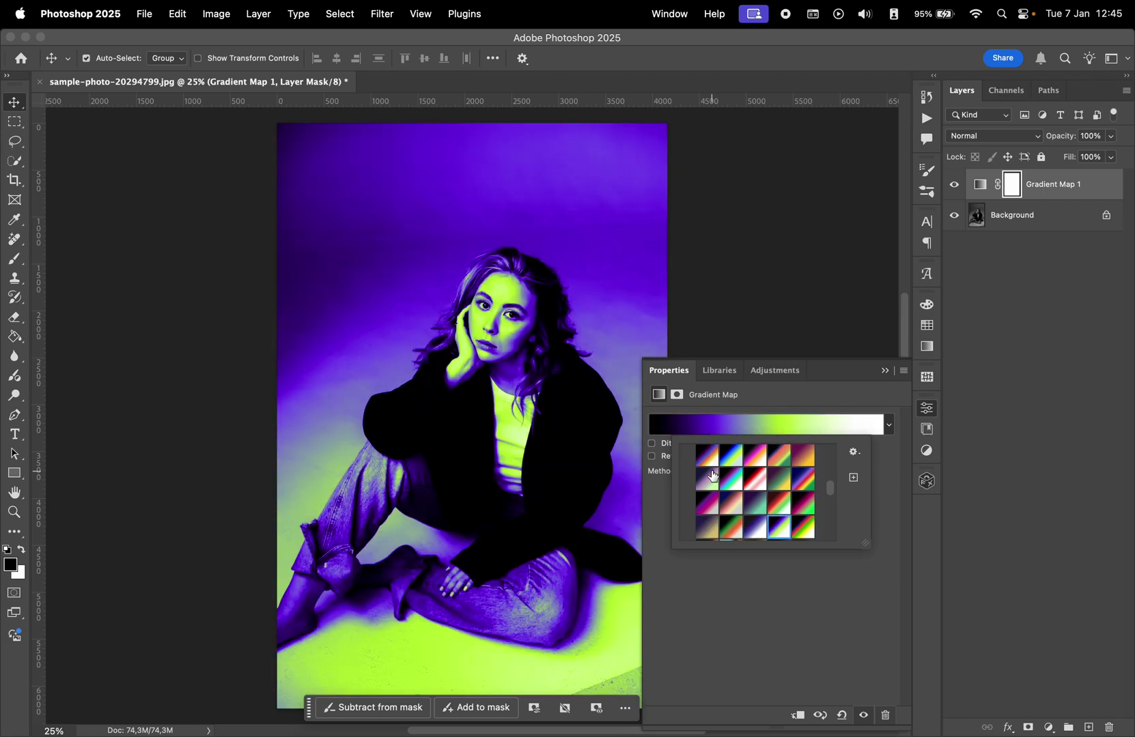
pyautogui.press('Right')
pyautogui.press('Right')
pyautogui.press('Right')
pyautogui.press('Right')
pyautogui.press('Right')
pyautogui.press('Right')
pyautogui.press('Right')
pyautogui.press('Right')
pyautogui.press('Right')
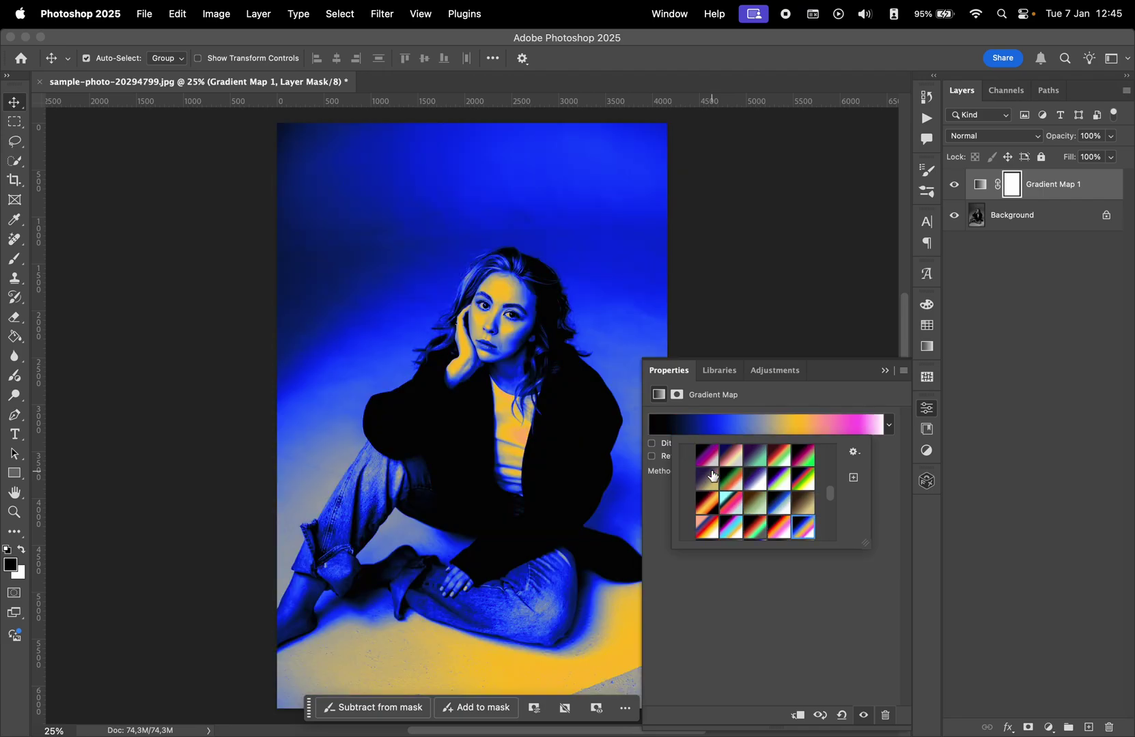